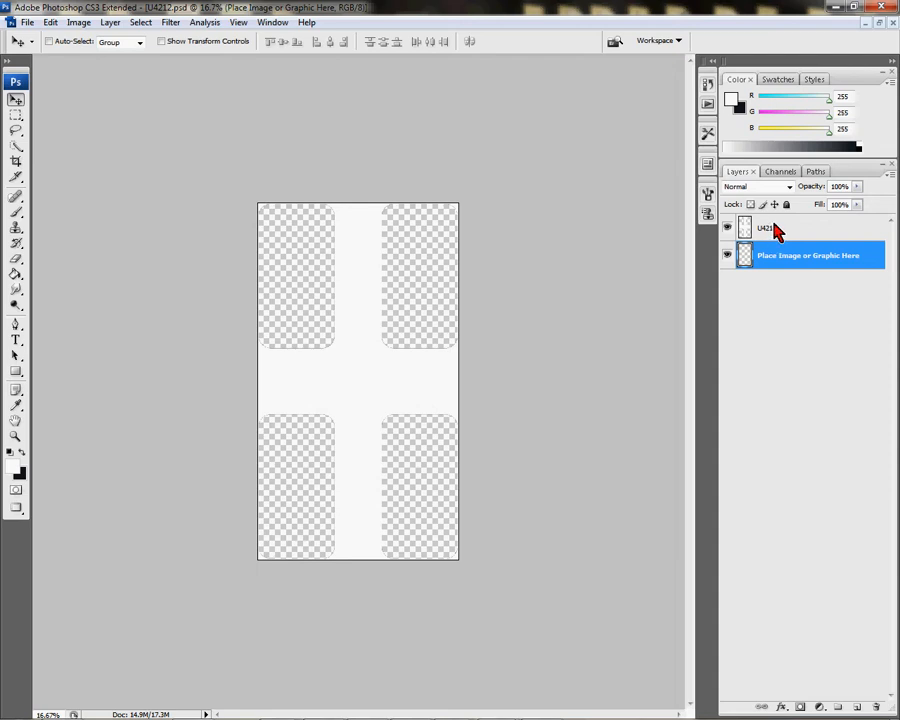
- Place Jig Demo.jpg into the "Place Image or Graphic Here" layer beneath the U4212 jig template
{"action": "left_click", "coordinate": [777, 231]}
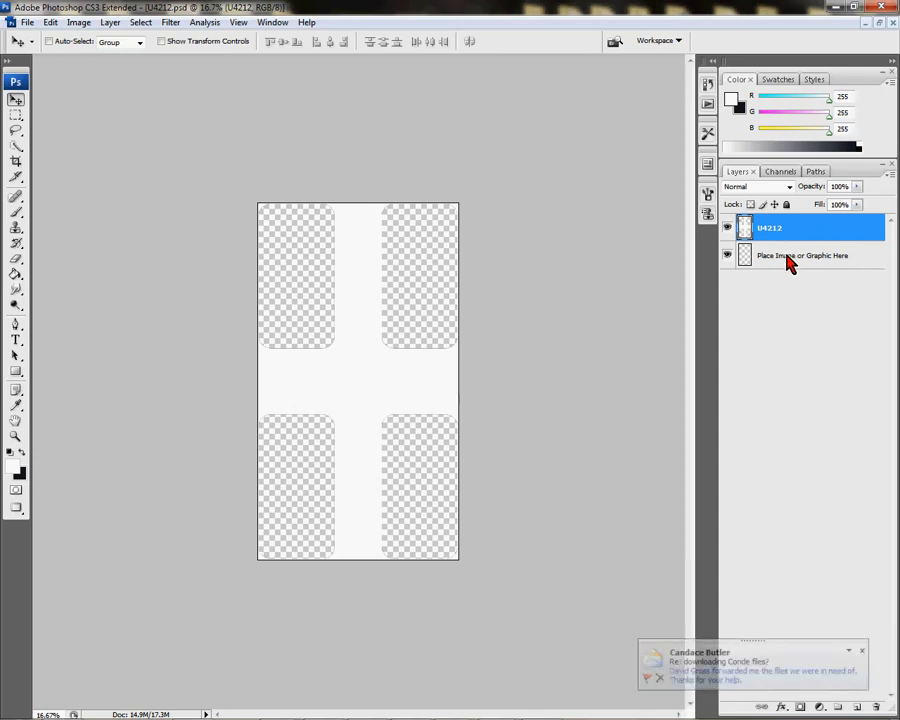
{"action": "left_click", "coordinate": [862, 652]}
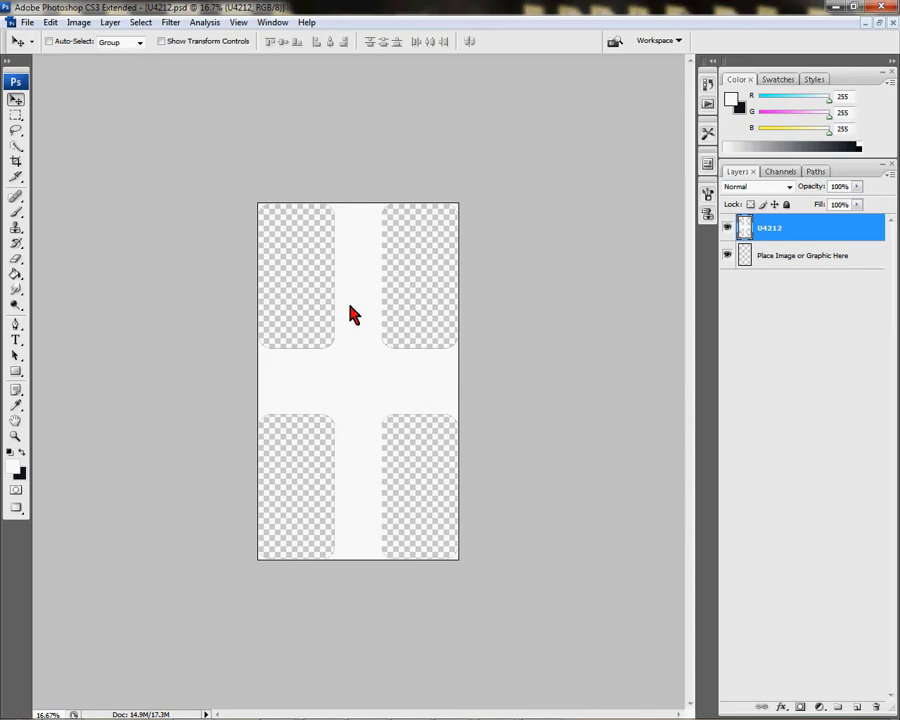
{"action": "left_click", "coordinate": [800, 262]}
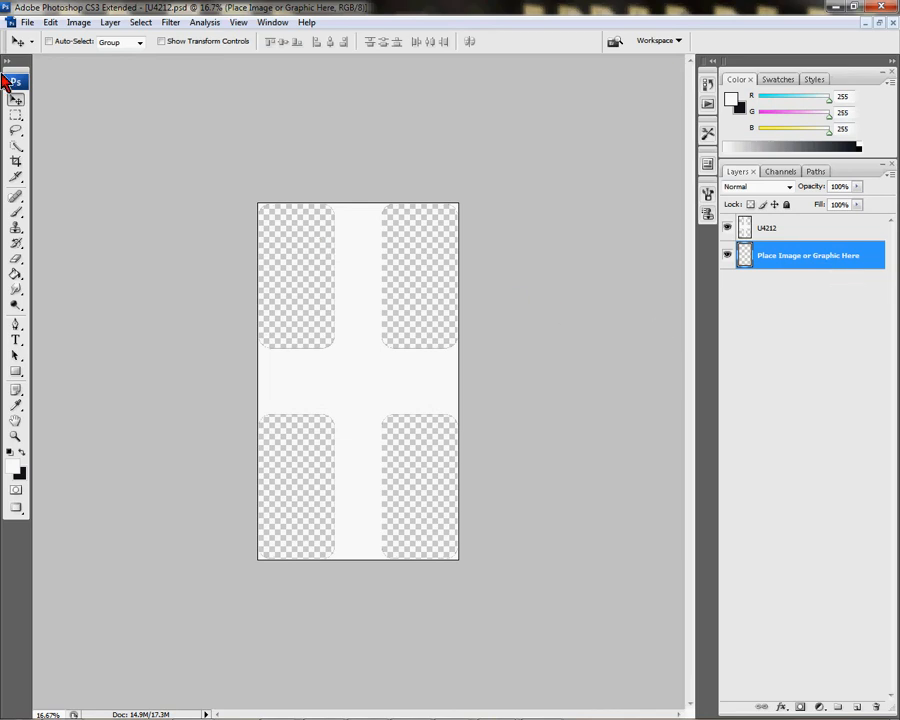
{"action": "left_click", "coordinate": [29, 24]}
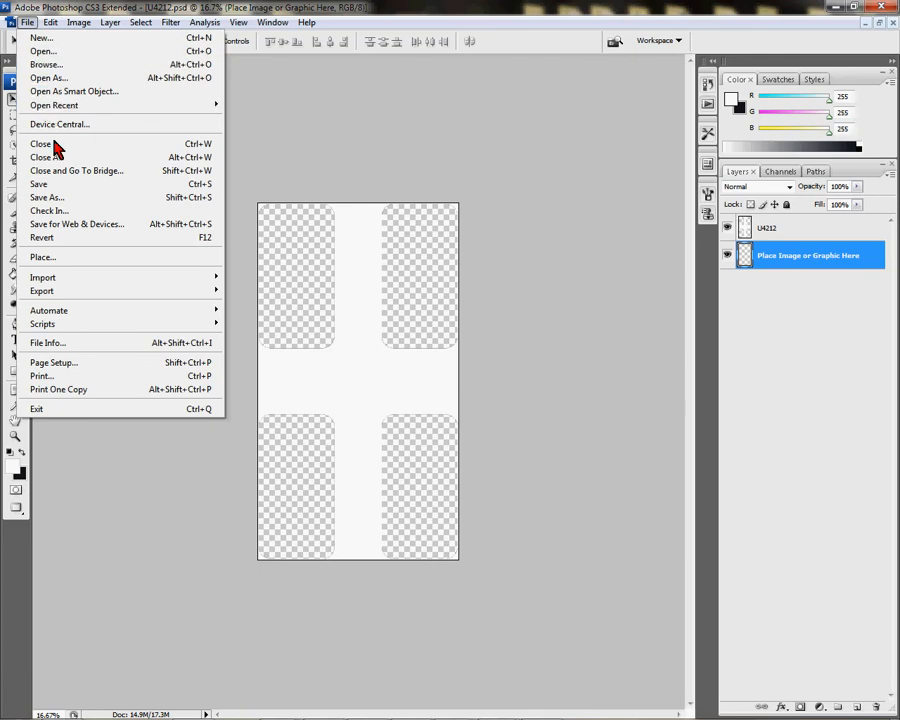
{"action": "left_click", "coordinate": [57, 265]}
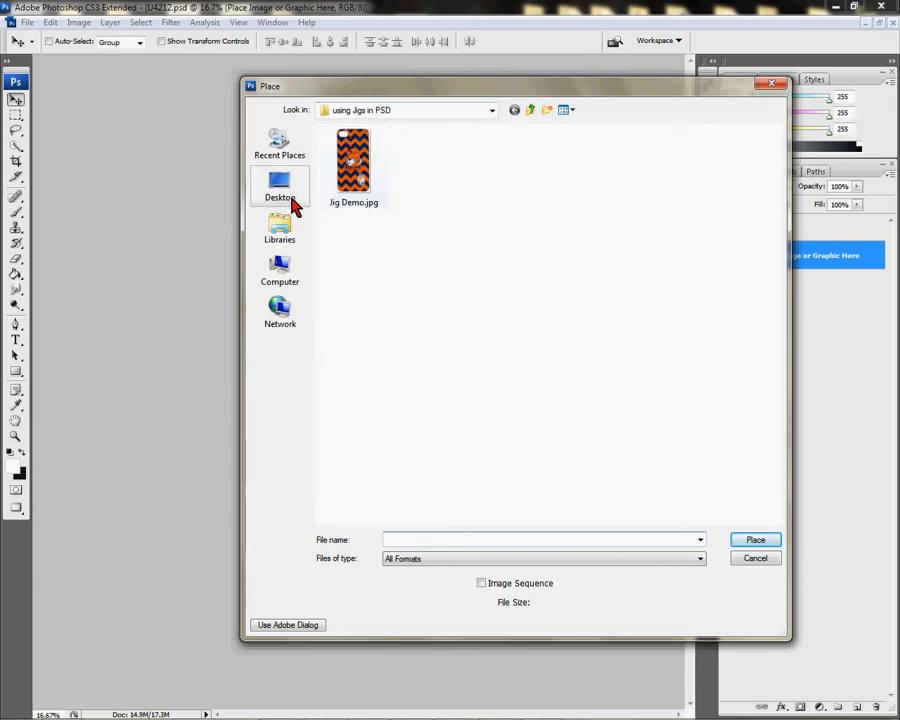
{"action": "left_click", "coordinate": [358, 198]}
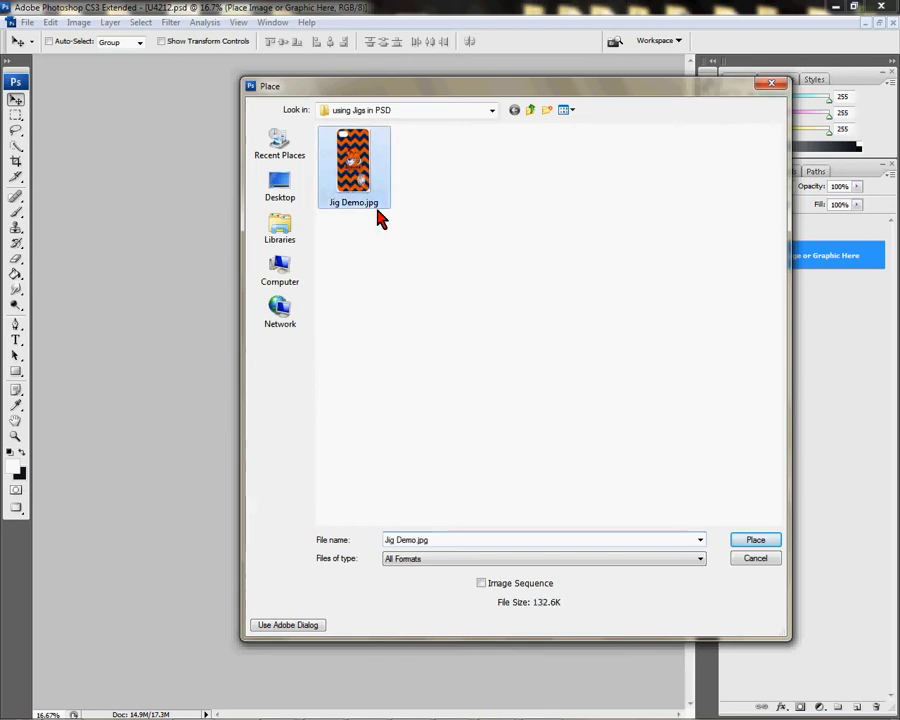
{"action": "left_click", "coordinate": [752, 546]}
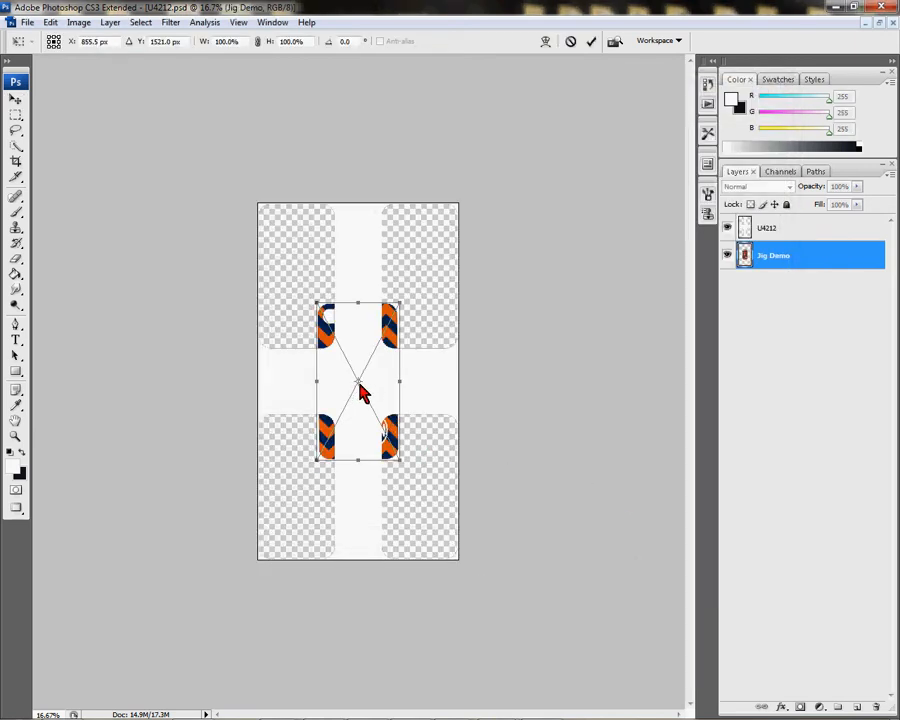
- Fit the placed artwork to the template's upper-left opening, scaling it to about 100.9% width and 97.8% height
{"action": "left_click_drag", "start_coordinate": [357, 381], "coordinate": [310, 293]}
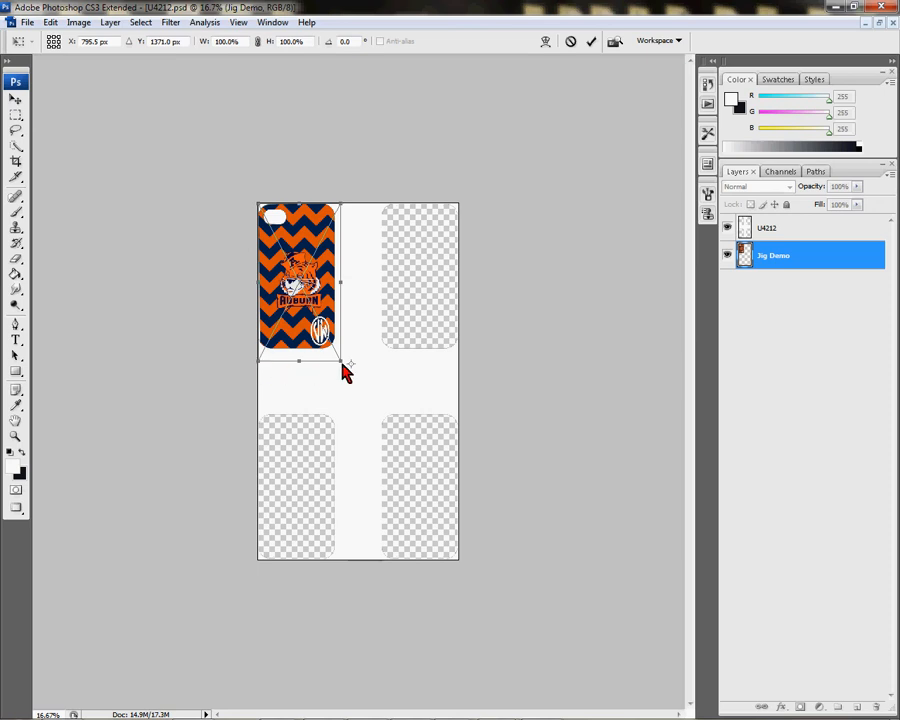
{"action": "left_click_drag", "start_coordinate": [342, 366], "coordinate": [343, 358]}
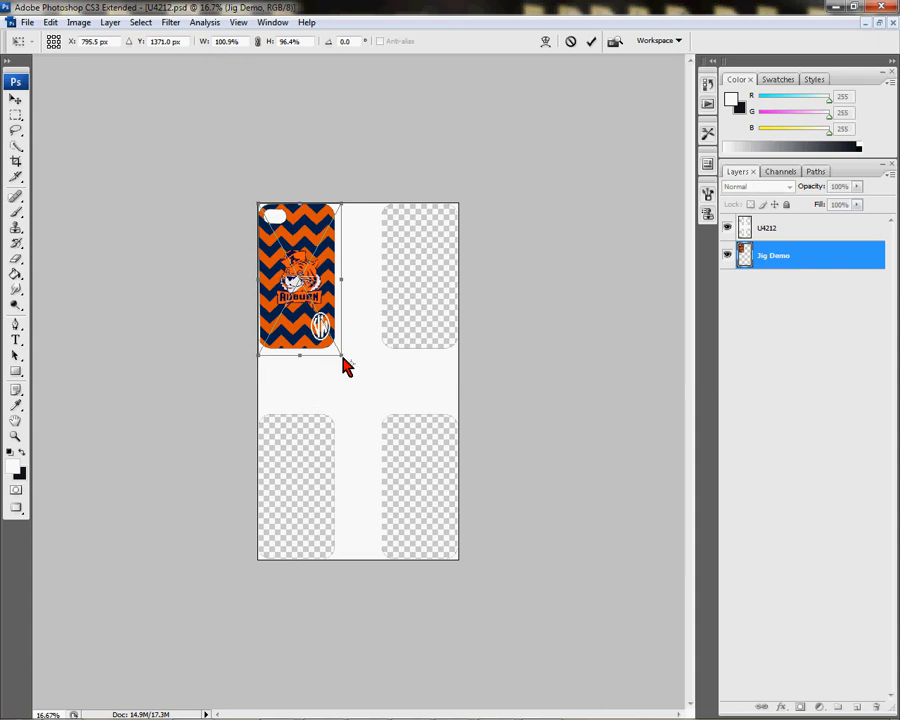
{"action": "left_click_drag", "start_coordinate": [343, 365], "coordinate": [345, 369]}
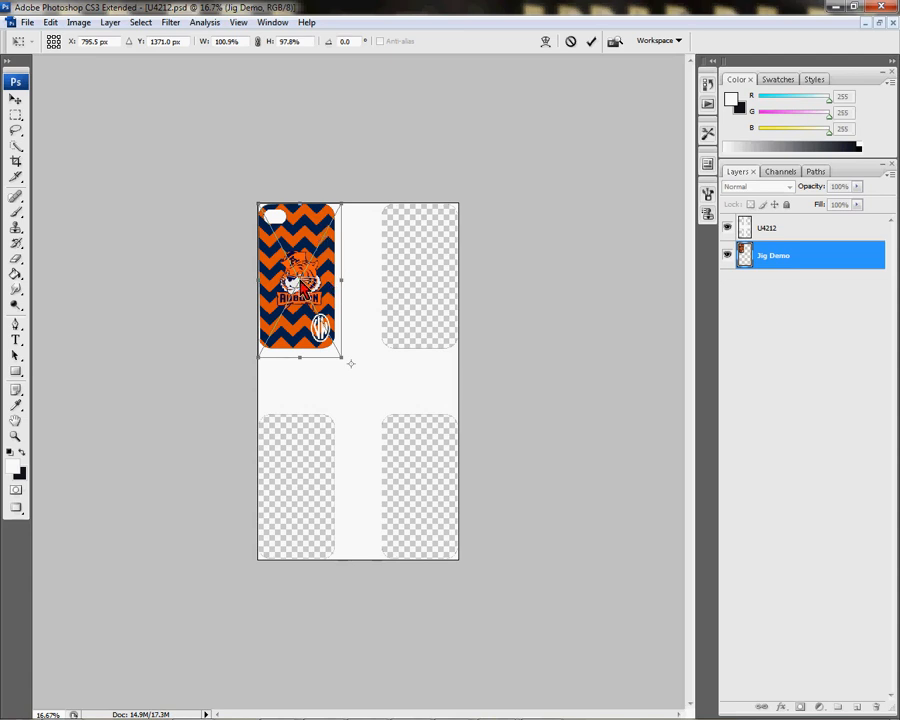
{"action": "key", "text": "Return"}
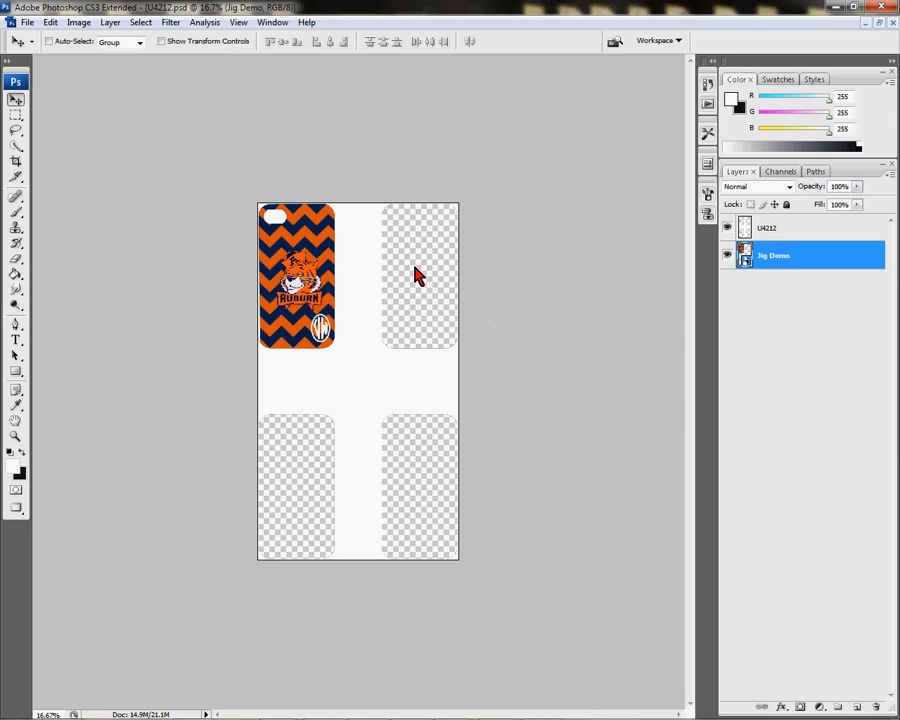
- Place a second copy of Jig Demo.jpg and position it over the template's upper-right opening
{"action": "left_click", "coordinate": [27, 22]}
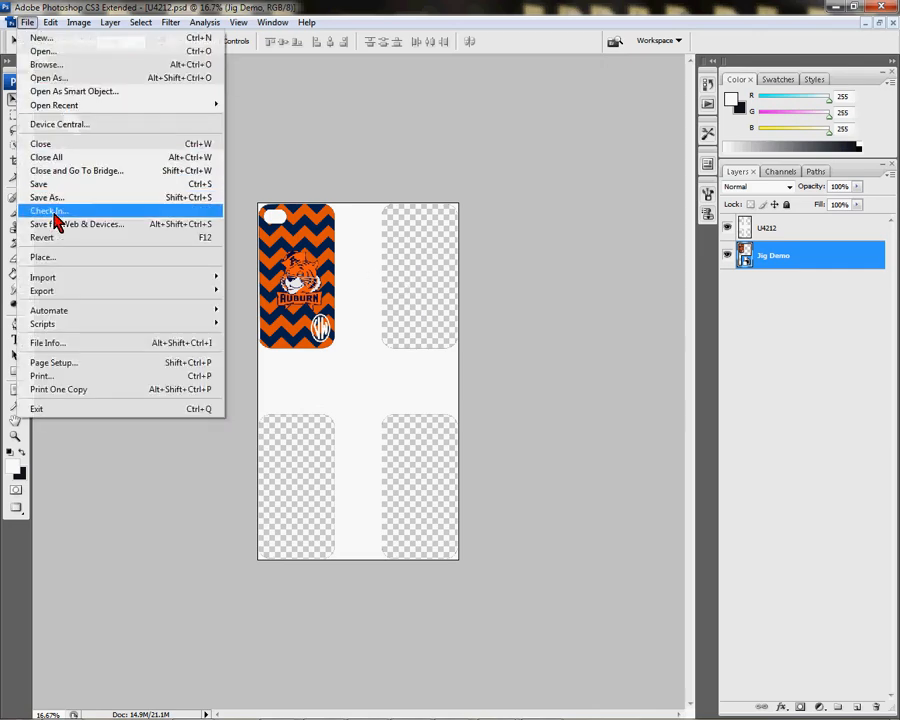
{"action": "left_click", "coordinate": [54, 258]}
{"action": "left_click", "coordinate": [376, 212]}
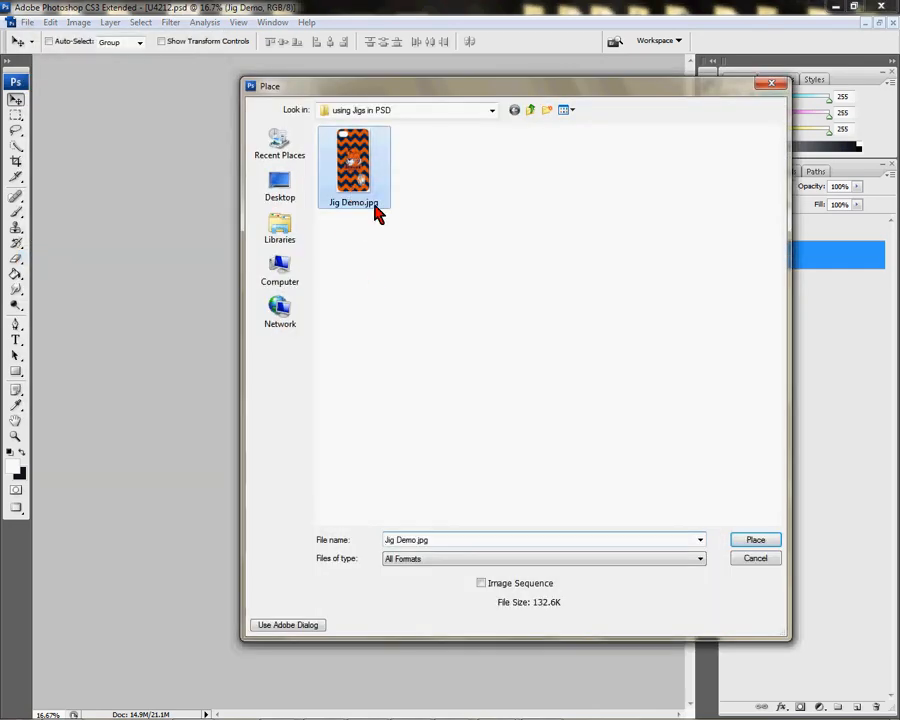
{"action": "left_click", "coordinate": [755, 540]}
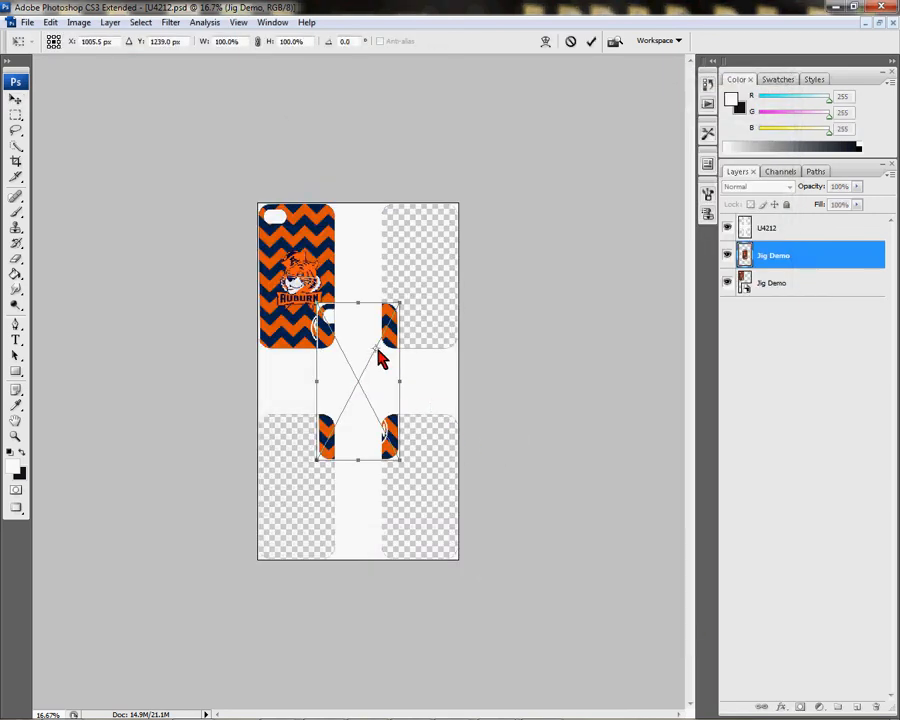
{"action": "left_click_drag", "start_coordinate": [354, 394], "coordinate": [426, 294]}
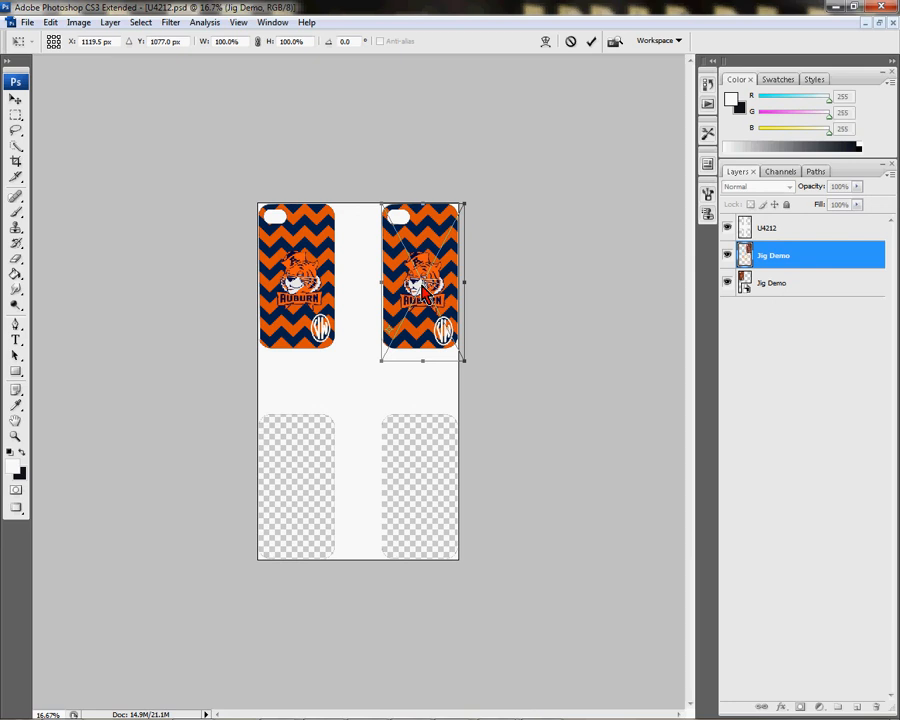
{"action": "key", "text": "Return"}
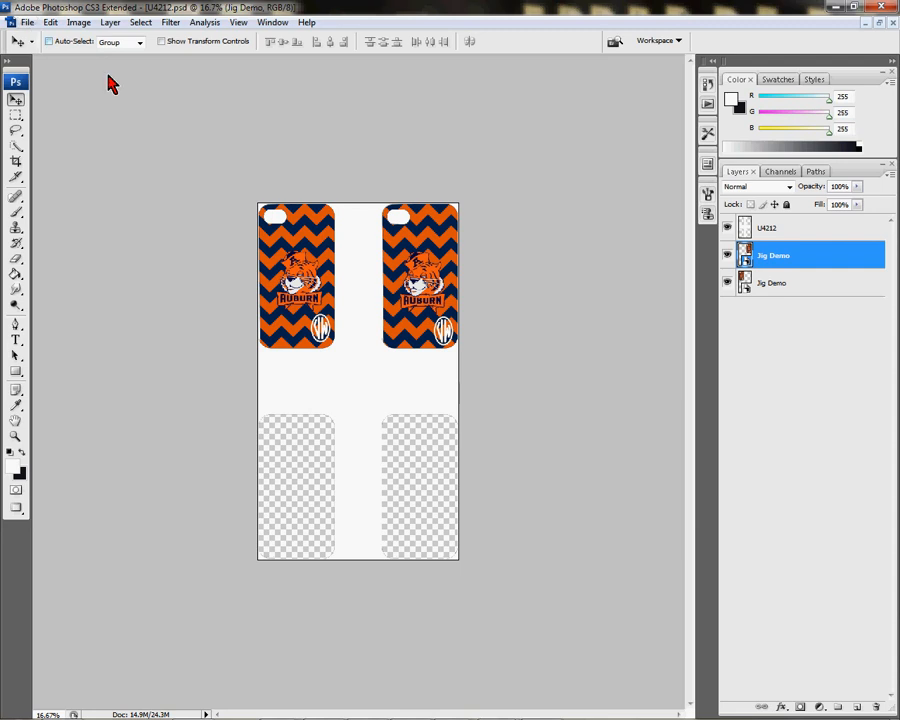
- Place another copy of Jig Demo.jpg above the bottom Jig Demo layer and position it over the template's lower-left opening
{"action": "right_click", "coordinate": [771, 280]}
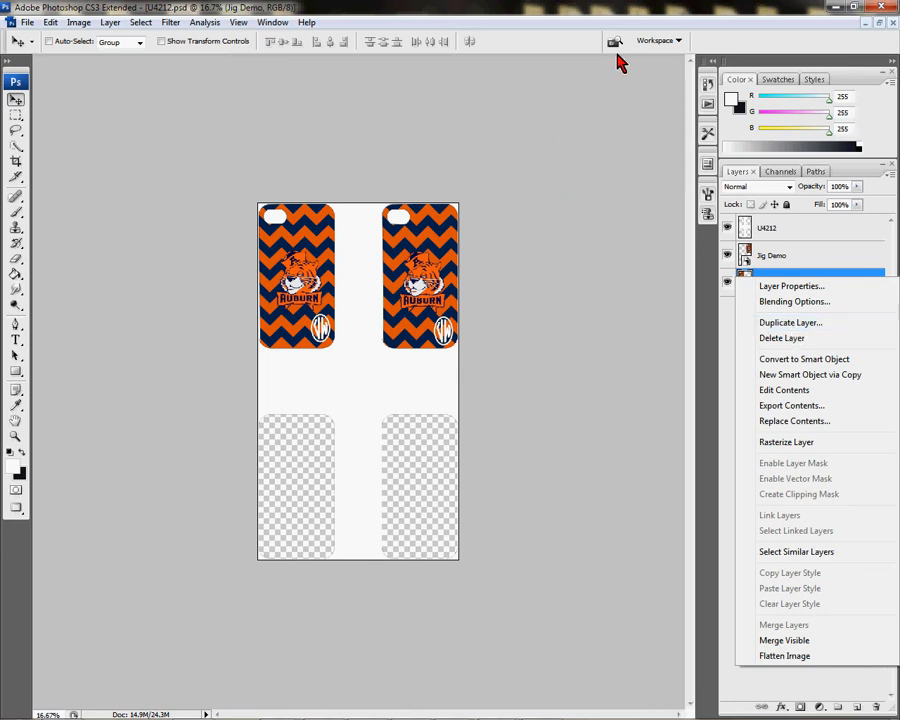
{"action": "left_click", "coordinate": [652, 17]}
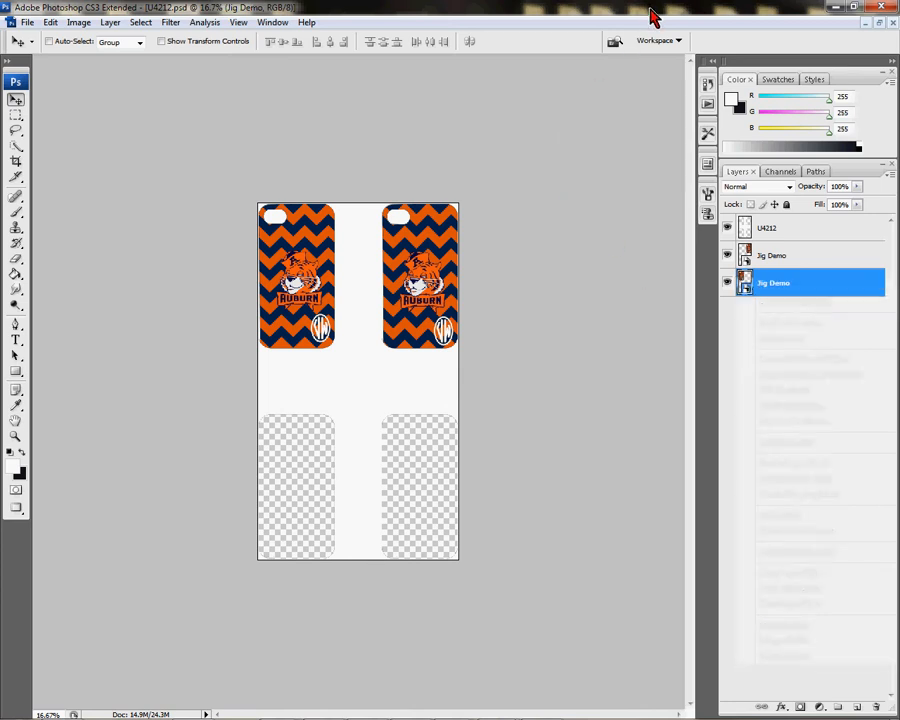
{"action": "left_click", "coordinate": [28, 24]}
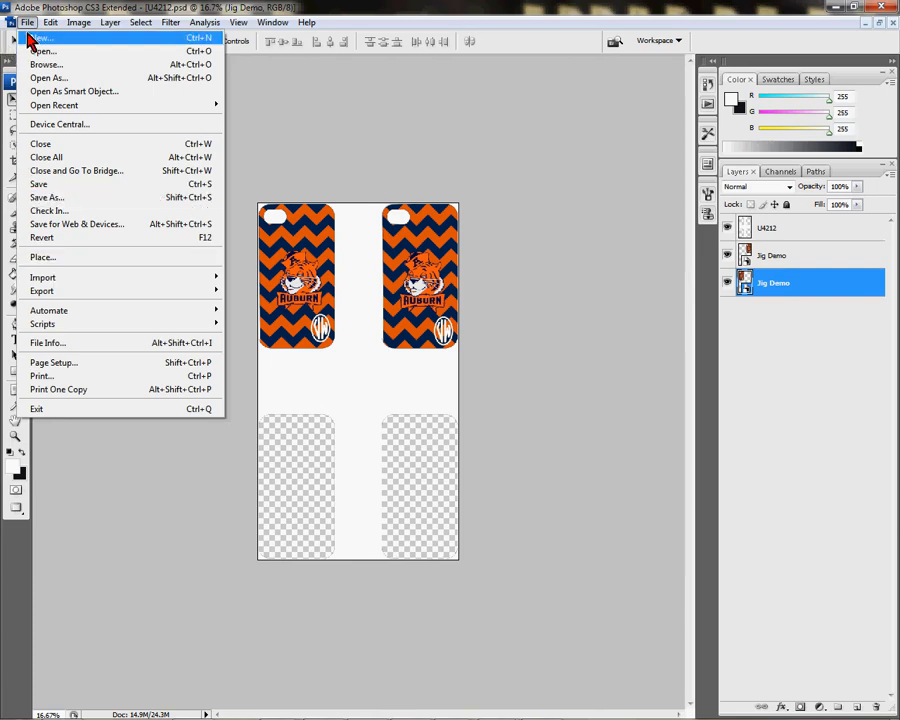
{"action": "left_click", "coordinate": [58, 259]}
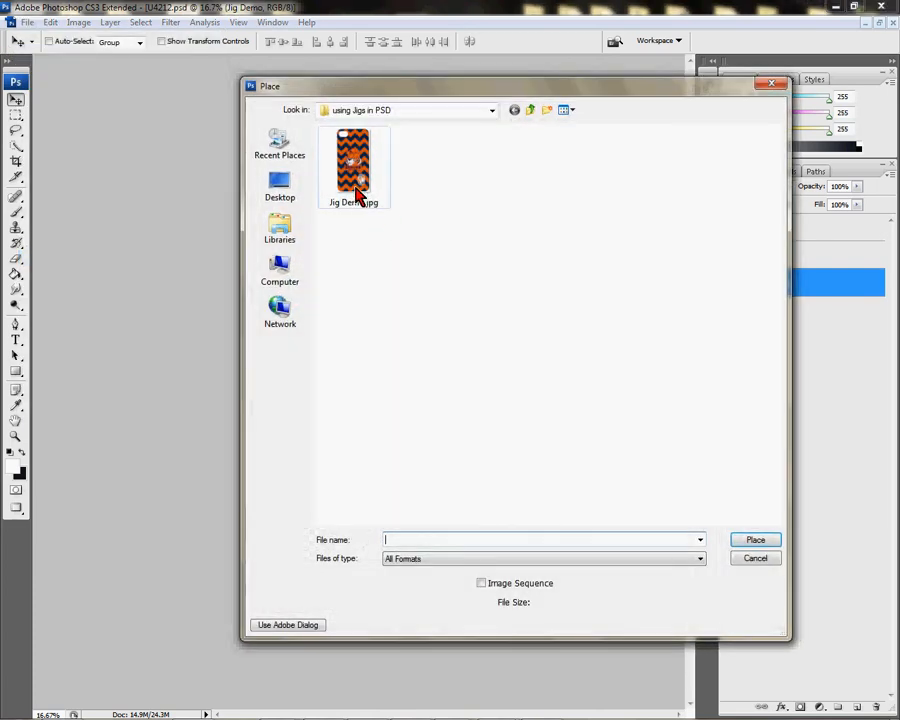
{"action": "left_click", "coordinate": [360, 195]}
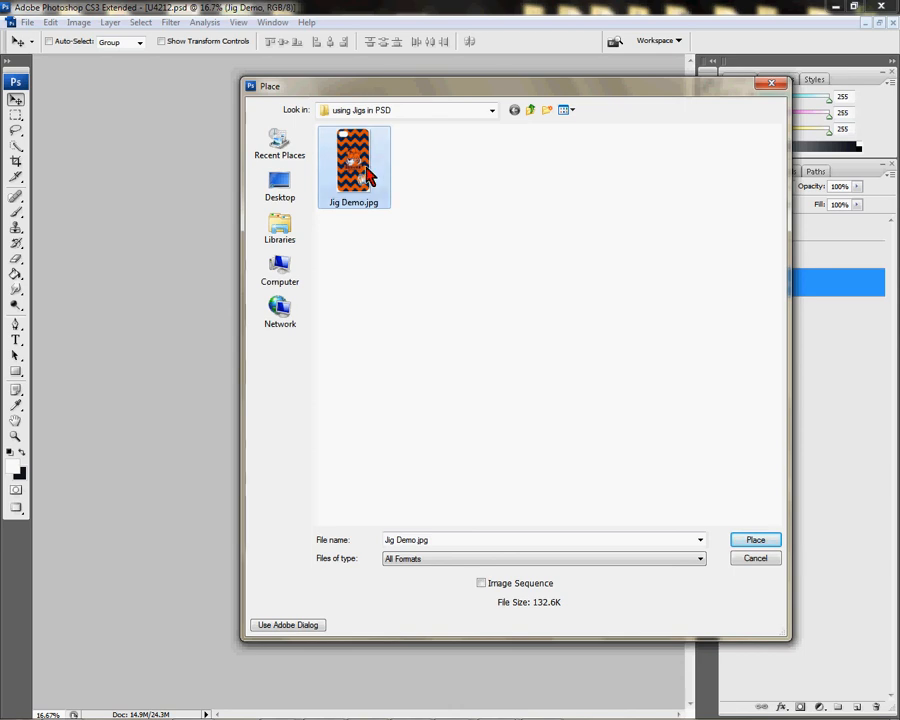
{"action": "left_click", "coordinate": [775, 541]}
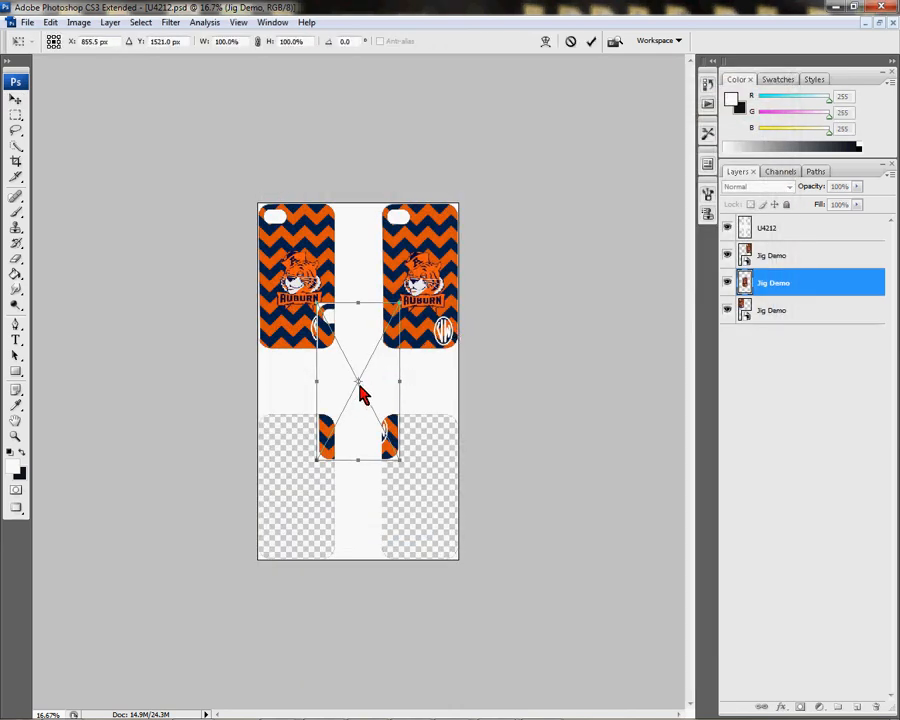
{"action": "left_click_drag", "start_coordinate": [362, 393], "coordinate": [300, 505]}
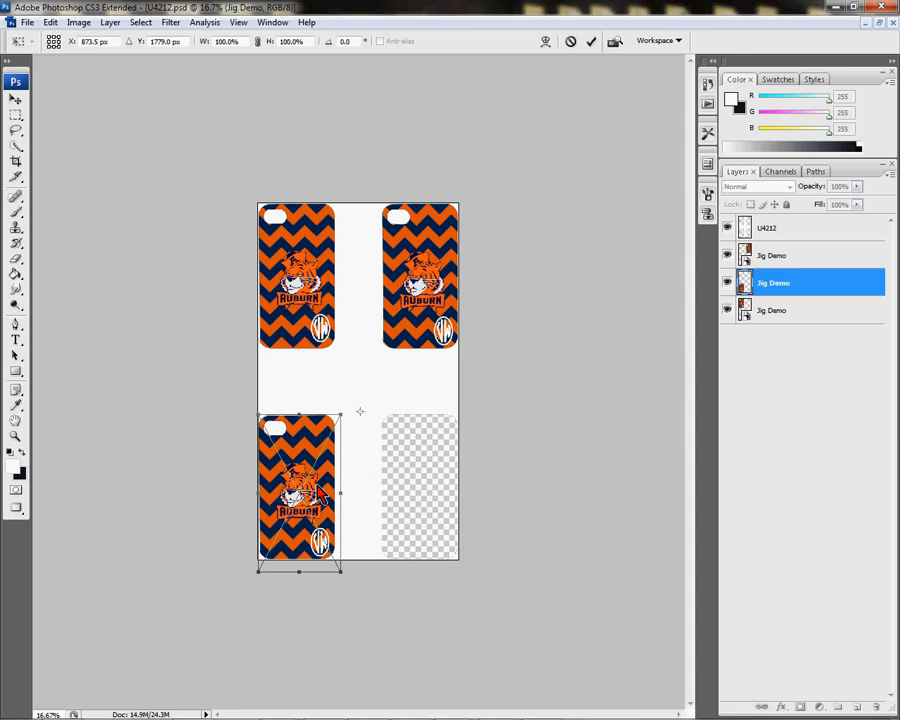
{"action": "key", "text": "Return"}
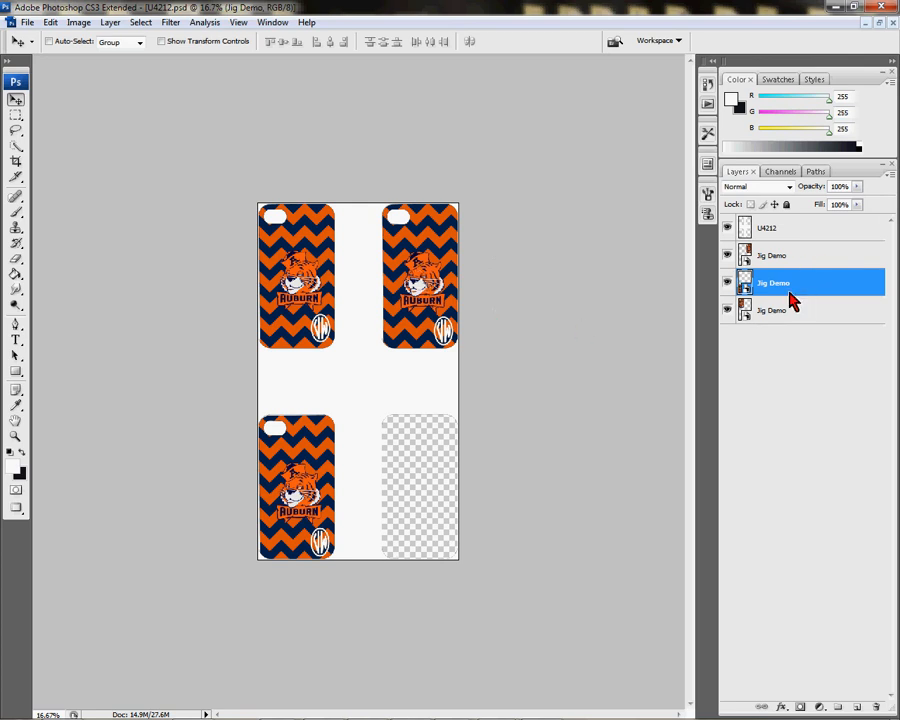
- Place a fourth copy of Jig Demo.jpg and position it over the template's lower-right opening
{"action": "left_click", "coordinate": [27, 22]}
{"action": "left_click", "coordinate": [58, 258]}
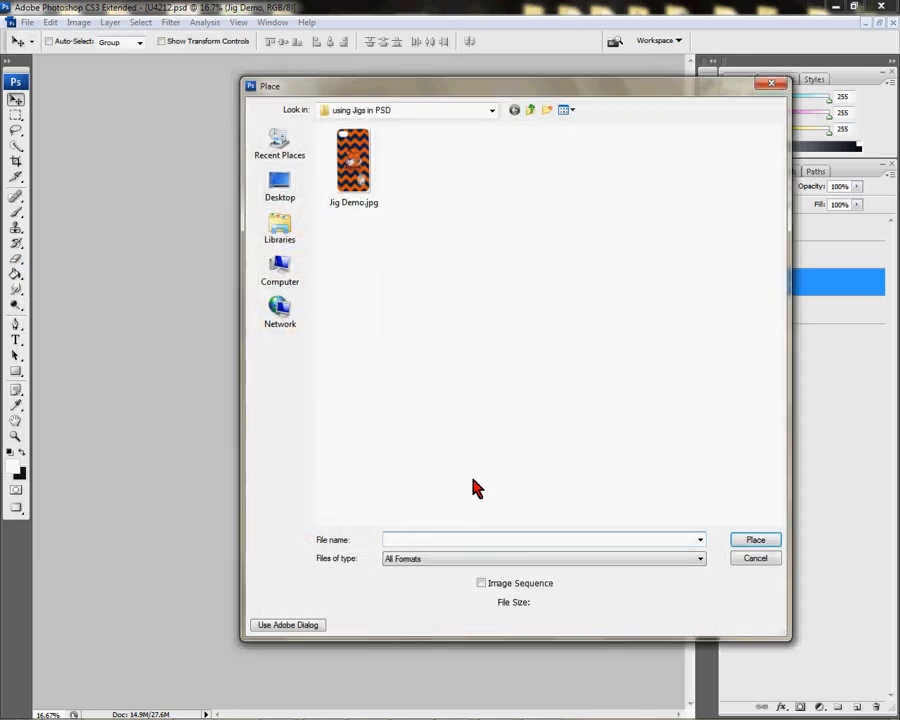
{"action": "left_click", "coordinate": [355, 193]}
{"action": "left_click", "coordinate": [771, 543]}
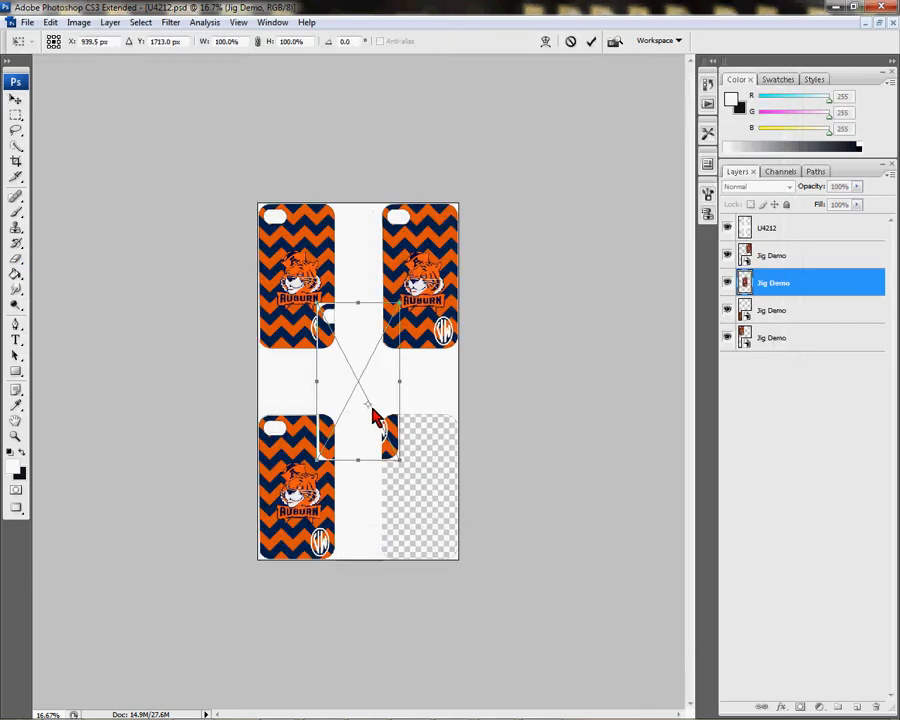
{"action": "left_click_drag", "start_coordinate": [366, 394], "coordinate": [433, 501]}
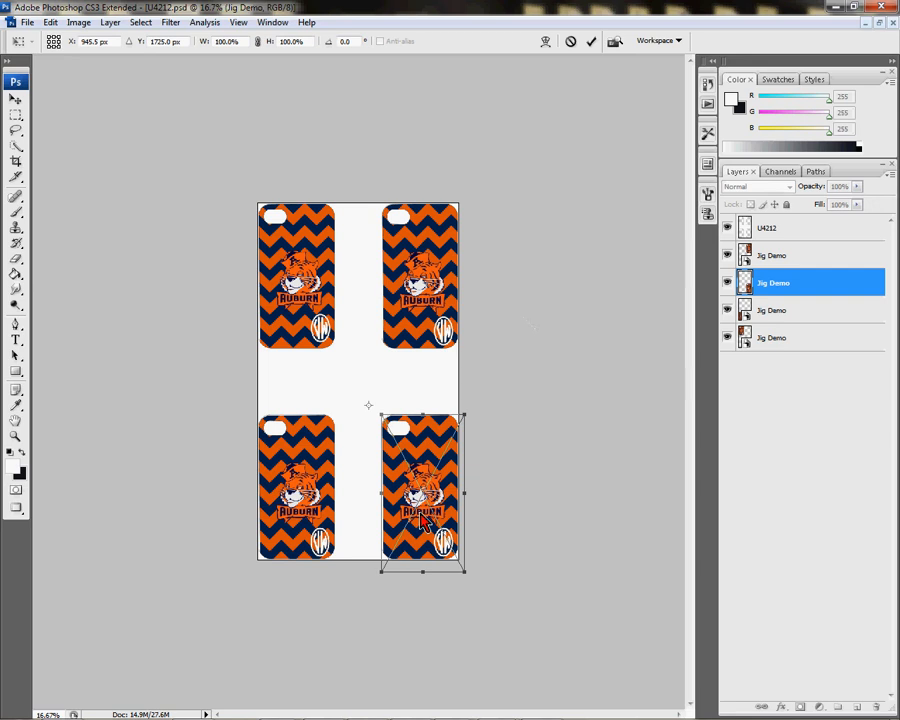
{"action": "key", "text": "Return"}
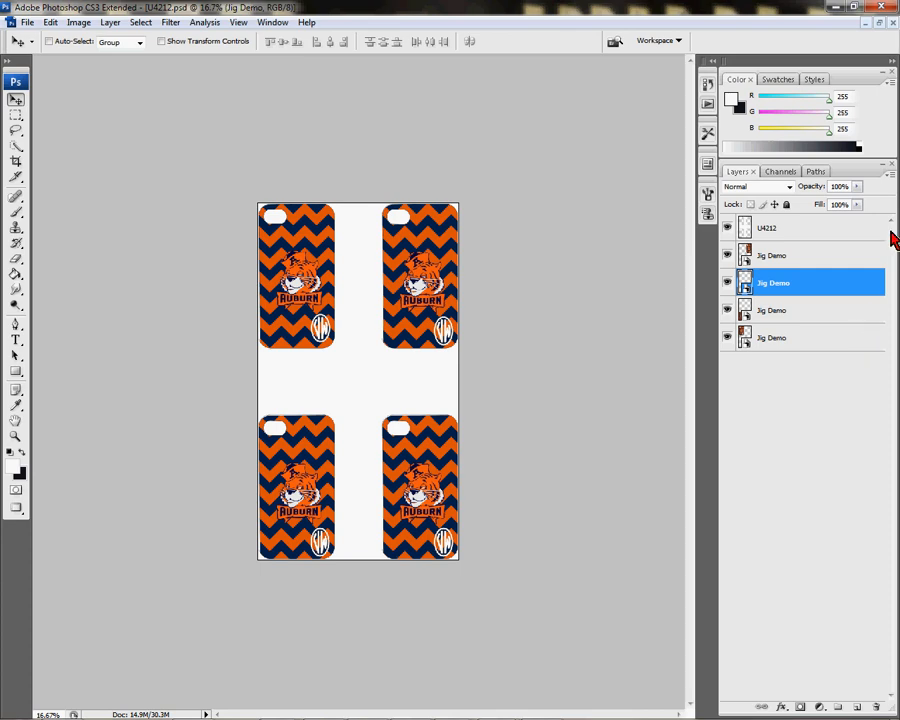
{"action": "mouse_move", "coordinate": [497, 708]}
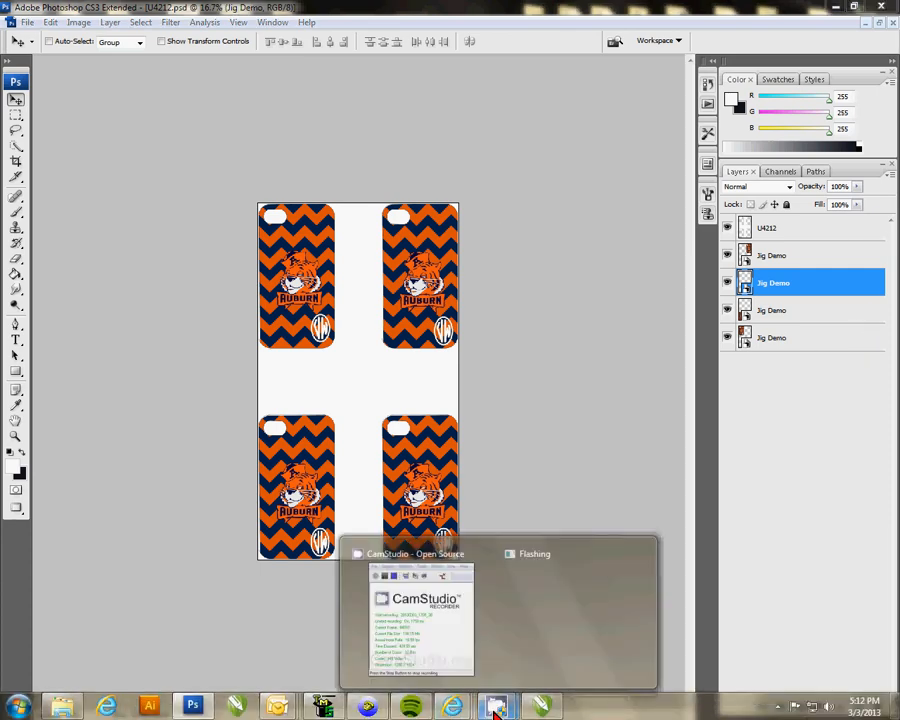